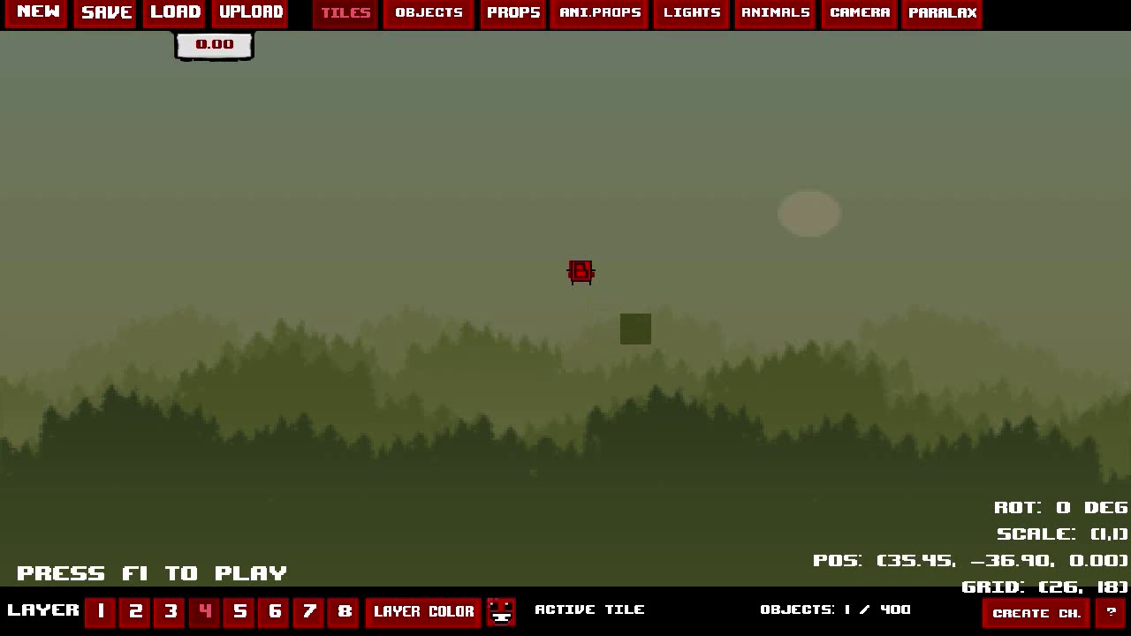
pyautogui.press('d')
pyautogui.press('a')
pyautogui.press('d')
pyautogui.press('a')
pyautogui.press('s')
pyautogui.press('d')
pyautogui.press('w')
pyautogui.press('a')
pyautogui.press('s')
pyautogui.press('d')
pyautogui.press('w')
pyautogui.press('a')
pyautogui.press('s')
pyautogui.press('d')
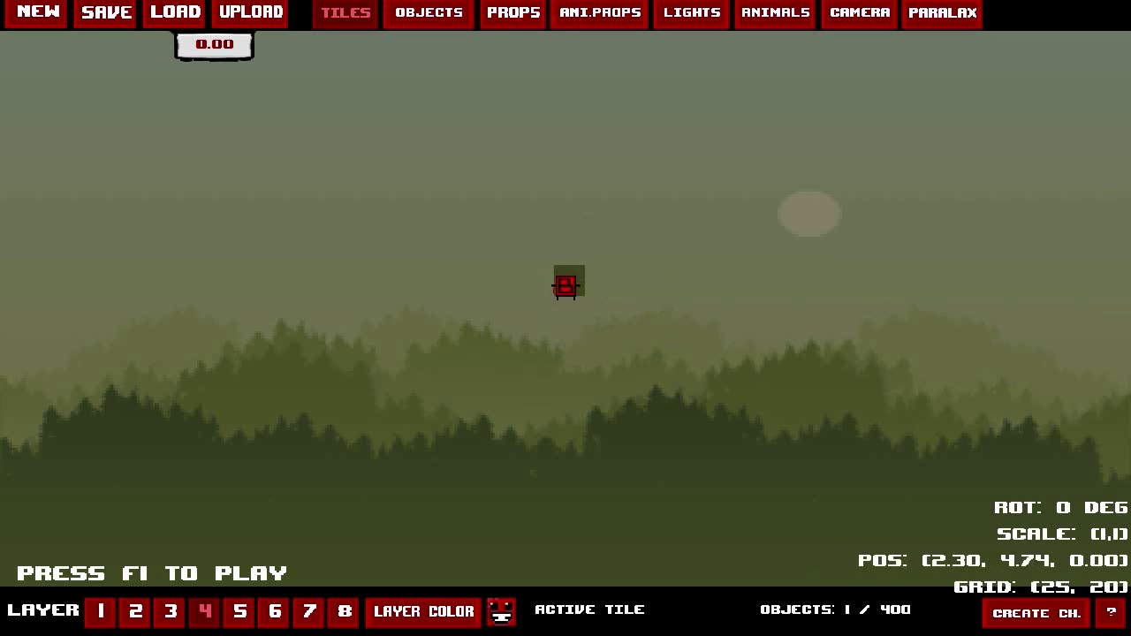
pyautogui.press('a')
pyautogui.press('Right')
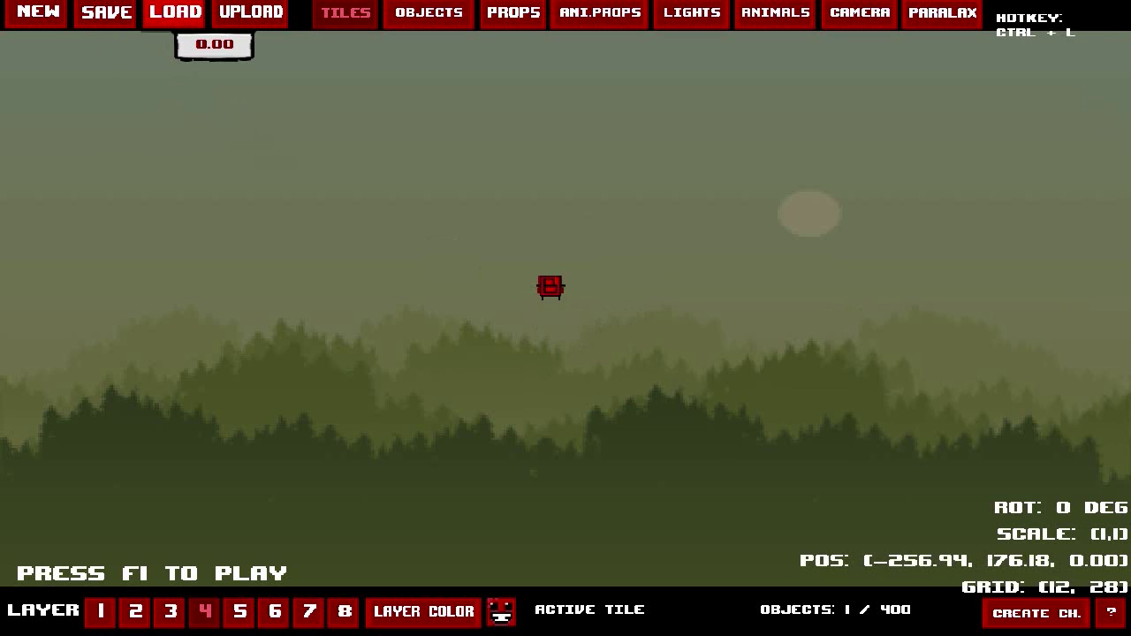
pyautogui.press('s')
pyautogui.press('a')
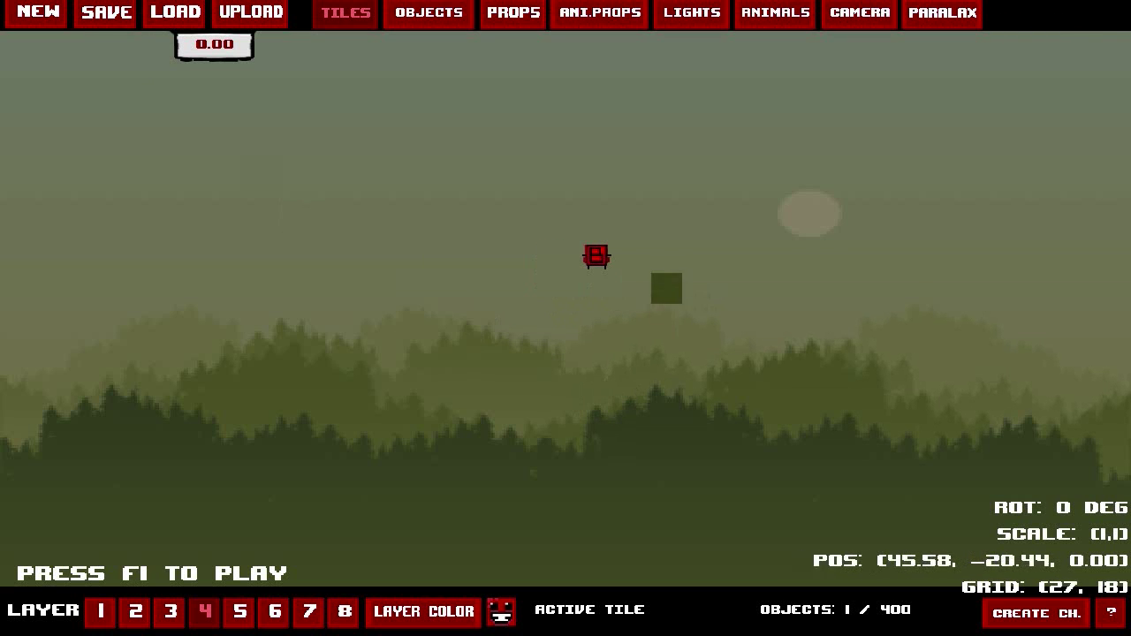
# Create a new level with the Forest palette, width 50 and height 40
pyautogui.click(38, 12)
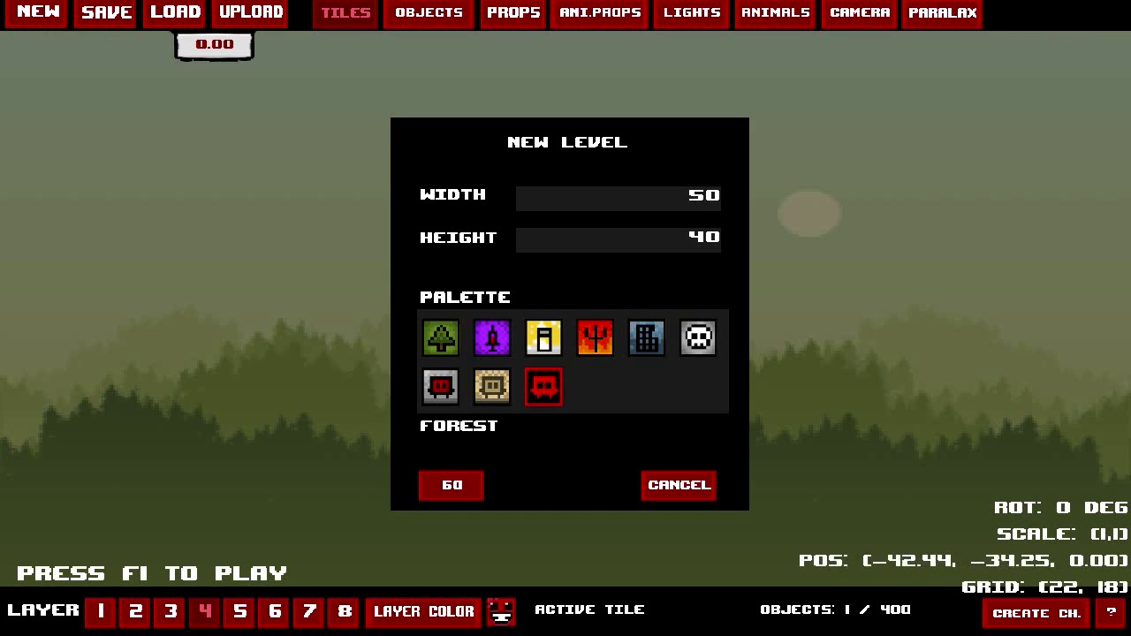
pyautogui.click(452, 485)
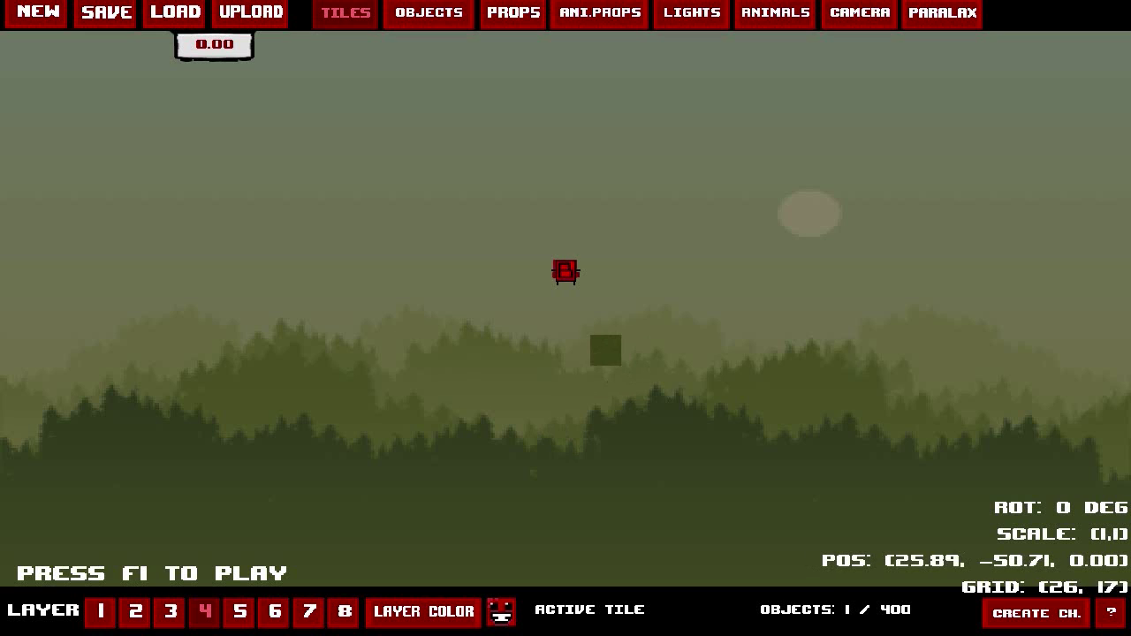
pyautogui.press('w')
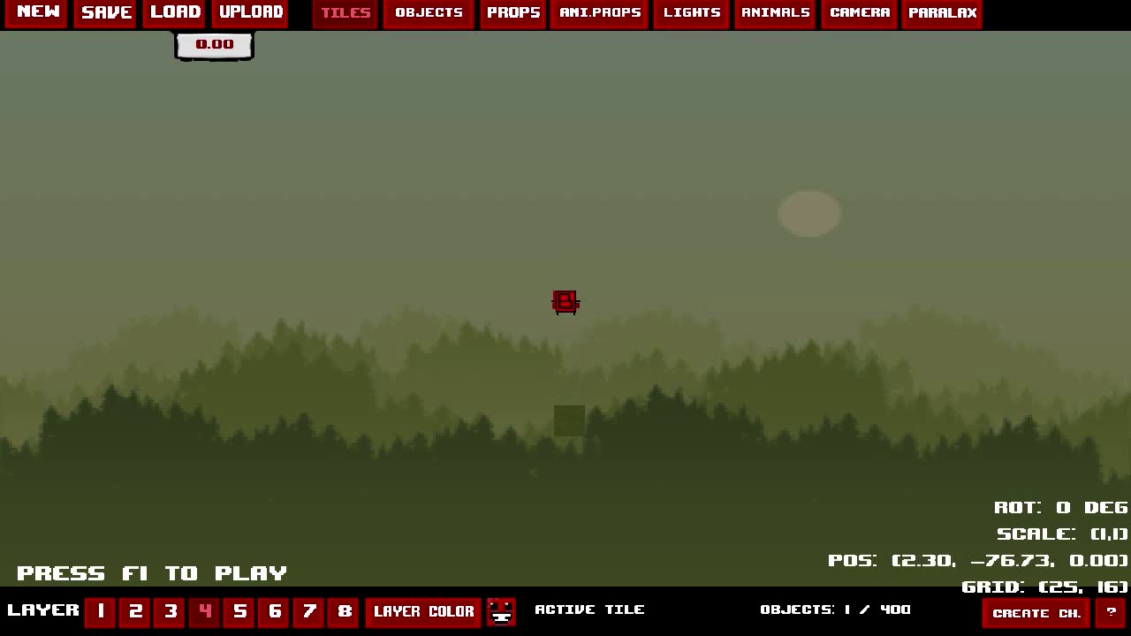
pyautogui.press('a')
pyautogui.press('s')
pyautogui.press('d')
pyautogui.press('w')
pyautogui.press('a')
pyautogui.press('d')
pyautogui.press('w')
pyautogui.moveTo(597, 286); pyautogui.dragTo(575, 292)
pyautogui.scroll(5, 569, 415)
pyautogui.press('d')
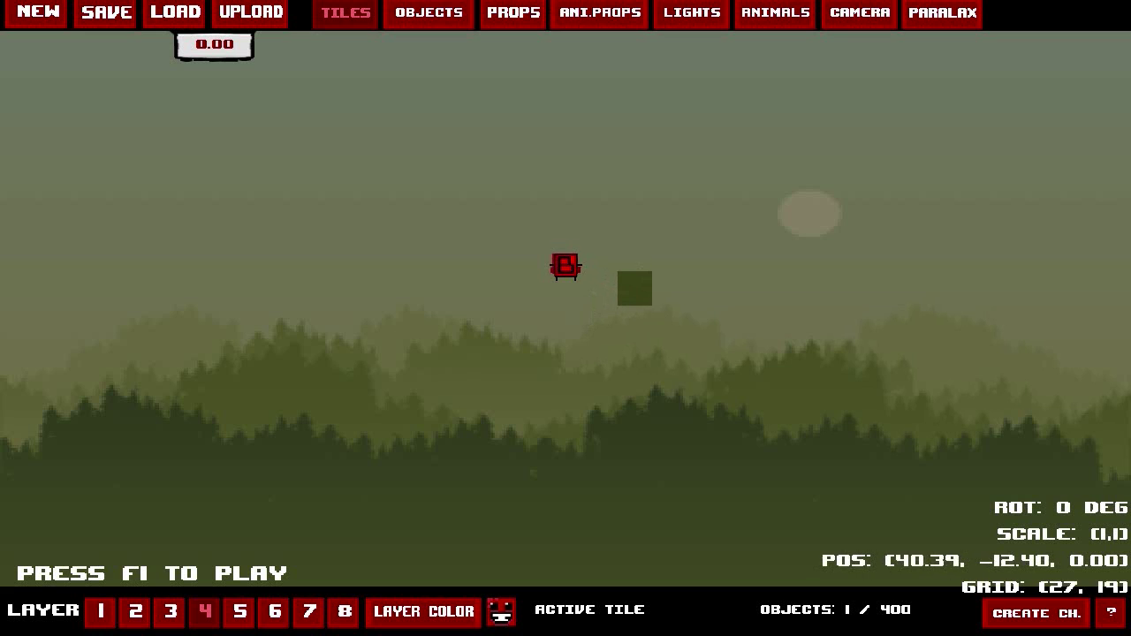
# Look at the neighbouring tile layers, including layer 5, and make layer 4 active again
pyautogui.click(102, 608)
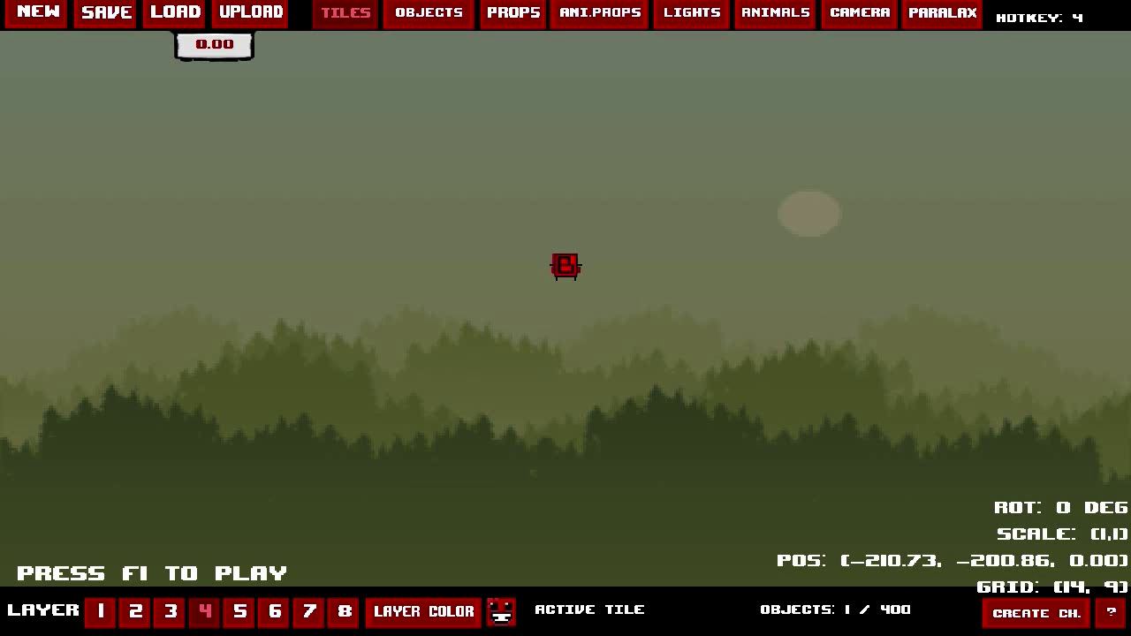
pyautogui.click(240, 612)
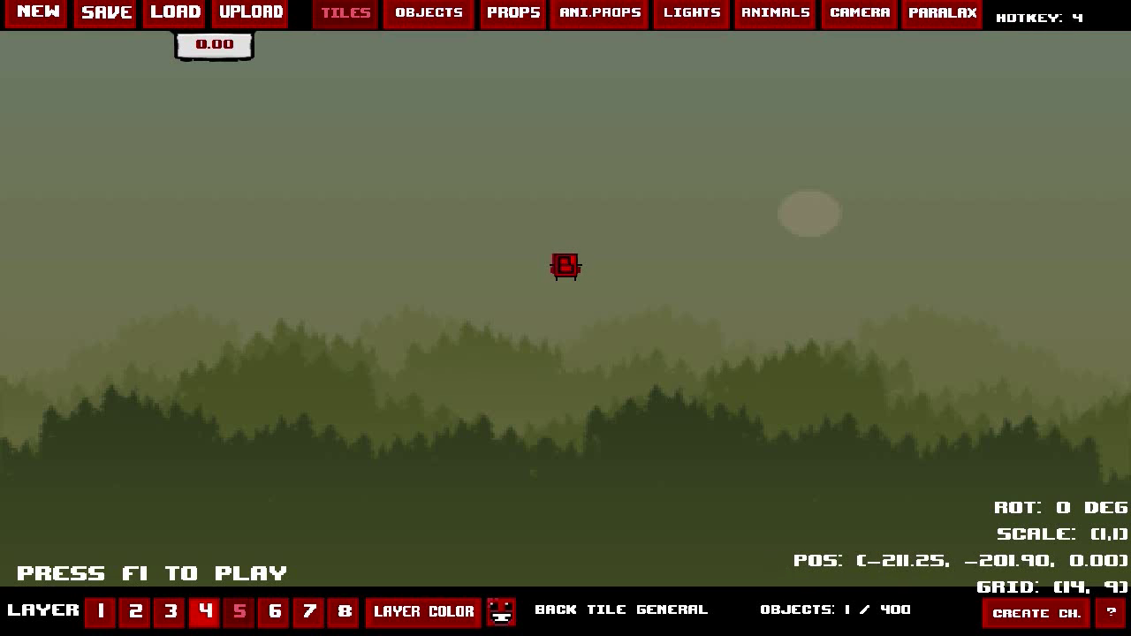
pyautogui.click(205, 612)
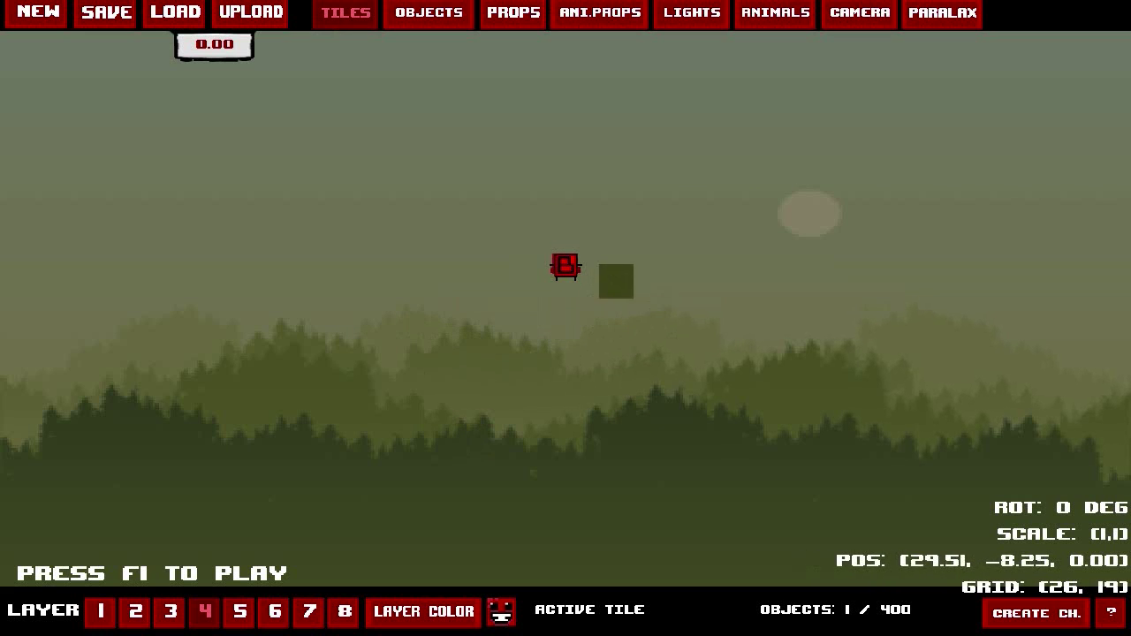
# Place a horizontal row of five ground tiles on layer 4 just below the start point
pyautogui.click(510, 350)
pyautogui.click(548, 351)
pyautogui.moveTo(582, 370)
pyautogui.mouseDown()
pyautogui.moveTo(602, 386)
pyautogui.moveTo(649, 353)
pyautogui.mouseUp()
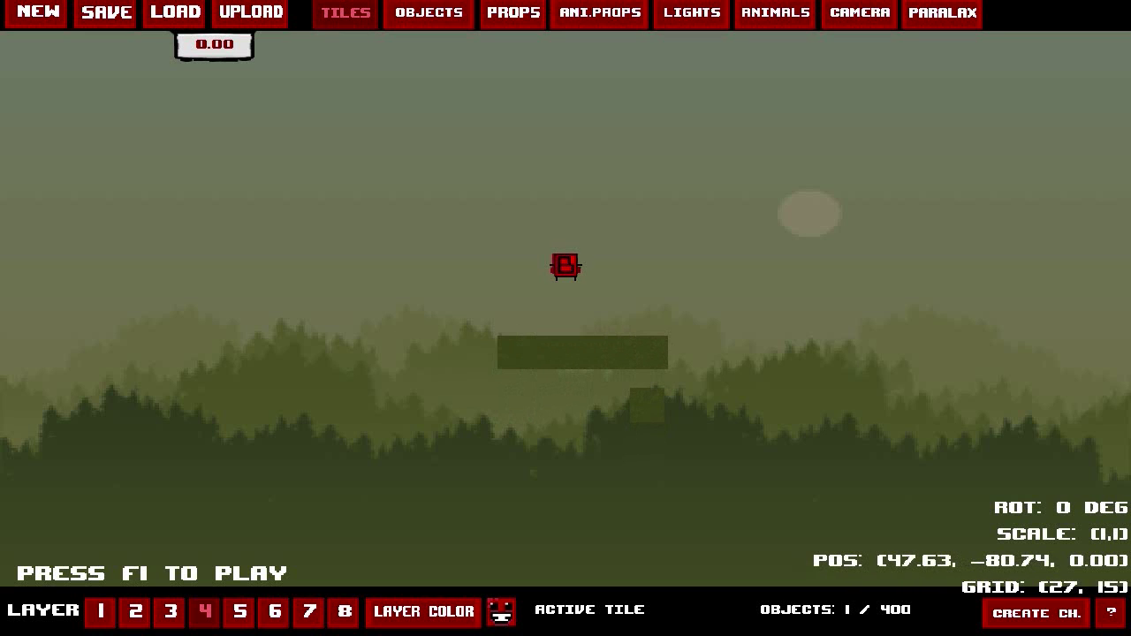
# Play-test the level by running and jumping on the tile row, and return to edit mode
pyautogui.press('F1')
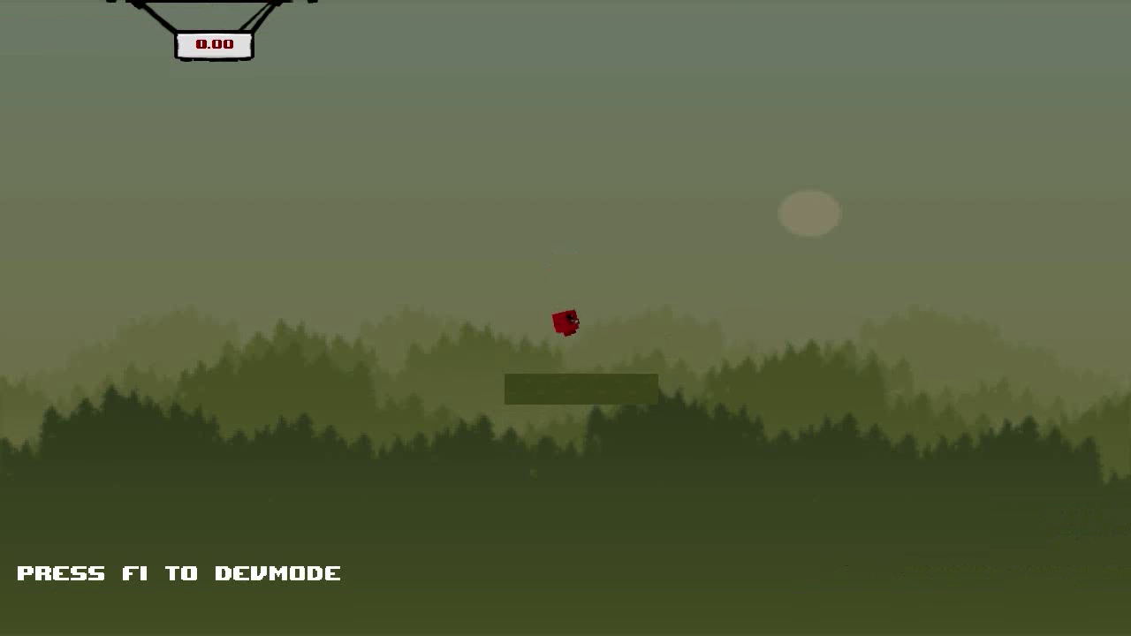
pyautogui.press('Right')
pyautogui.press('Left')
pyautogui.press('Right')
pyautogui.press('space')
pyautogui.press('F1')
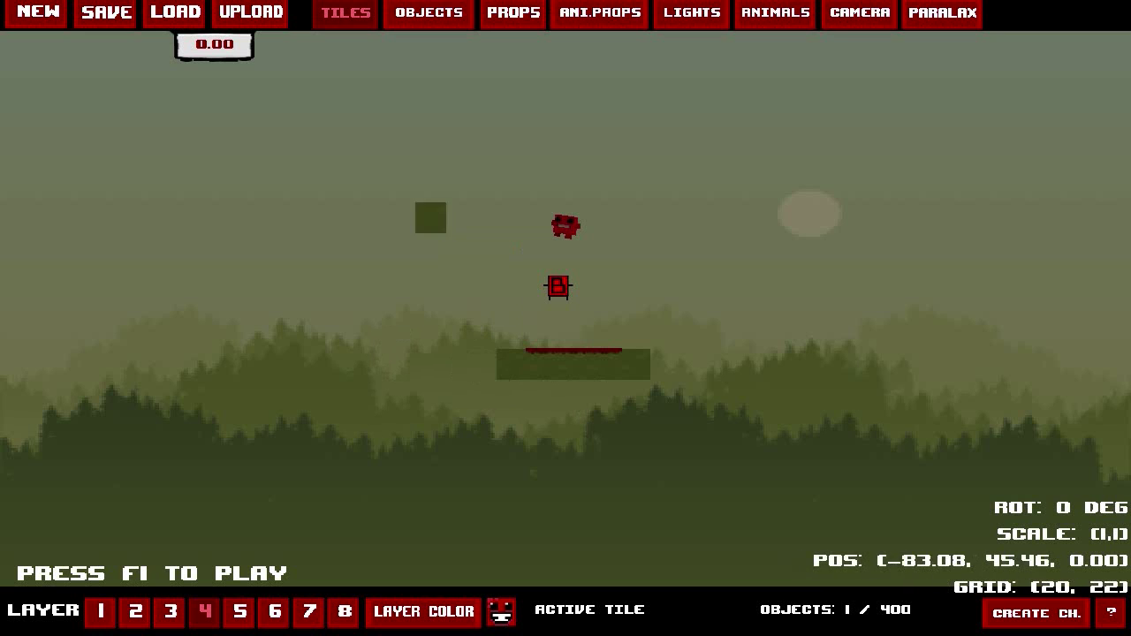
# Erase all ground tiles from the area below the start point
pyautogui.moveTo(510, 374); pyautogui.dragTo(689, 361, button='right')
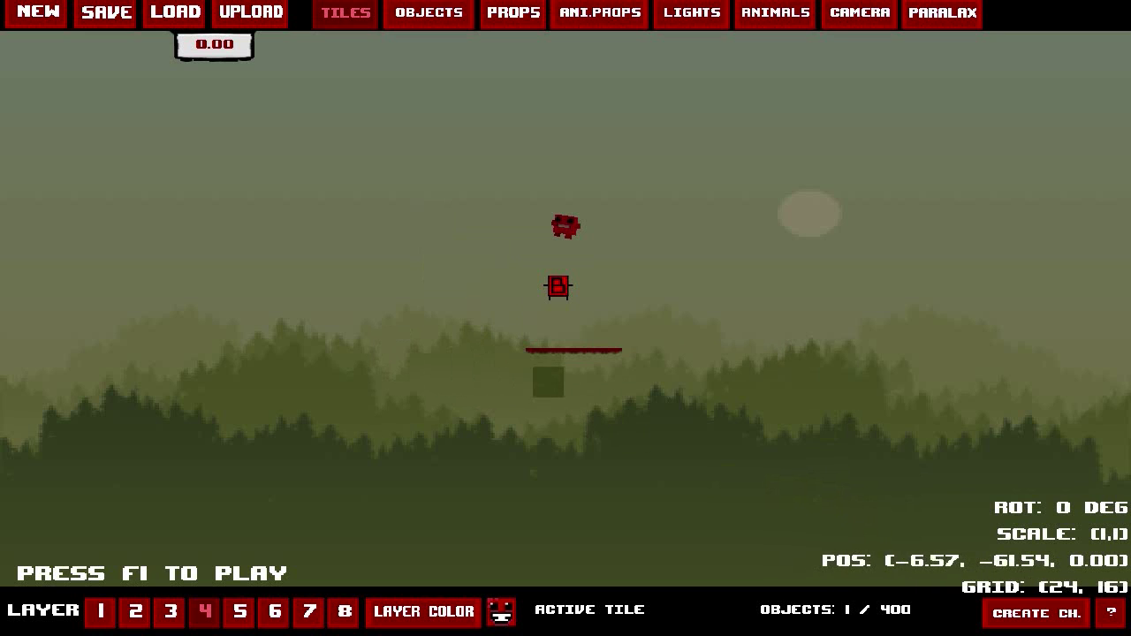
pyautogui.click(521, 373)
pyautogui.click(749, 371)
pyautogui.moveTo(749, 371)
pyautogui.mouseDown()
pyautogui.moveTo(587, 362)
pyautogui.moveTo(789, 366)
pyautogui.mouseUp()
pyautogui.moveTo(789, 366); pyautogui.dragTo(514, 369, button='right')
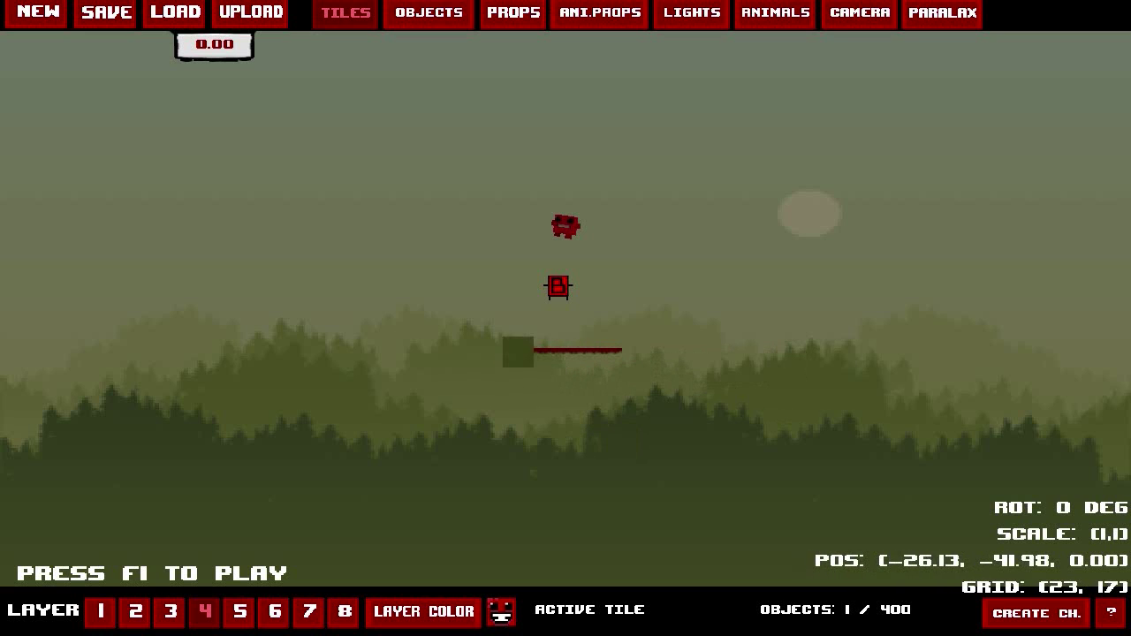
# Place a row of five ground tiles farther right in the level and move the start point above it
pyautogui.moveTo(691, 397); pyautogui.dragTo(819, 394)
pyautogui.press('d')
pyautogui.press('Right')
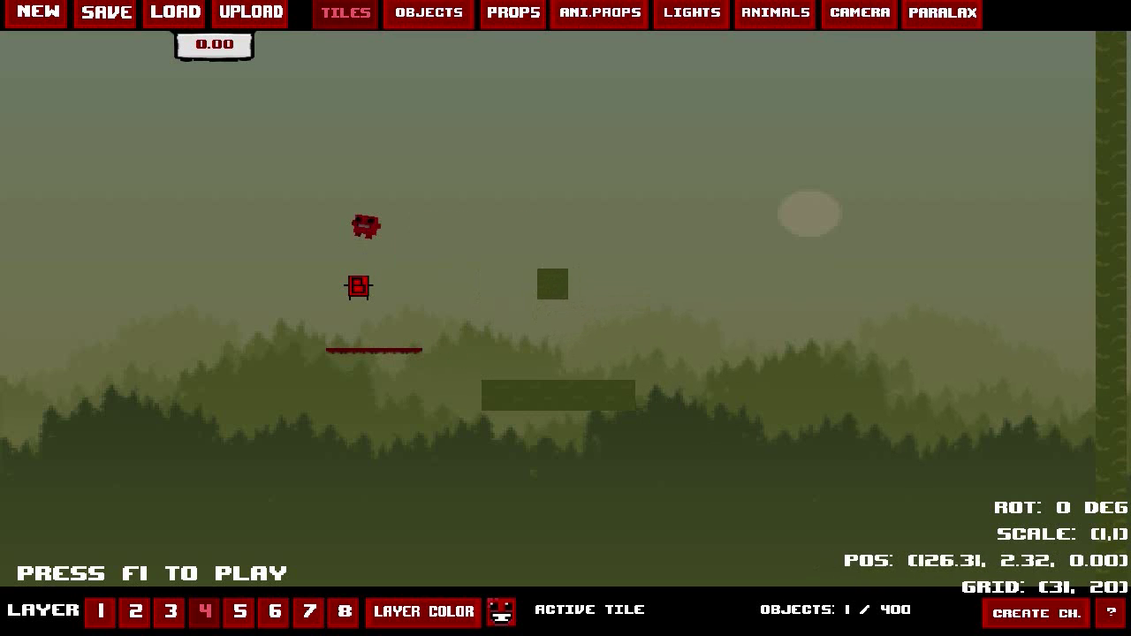
pyautogui.press('b')
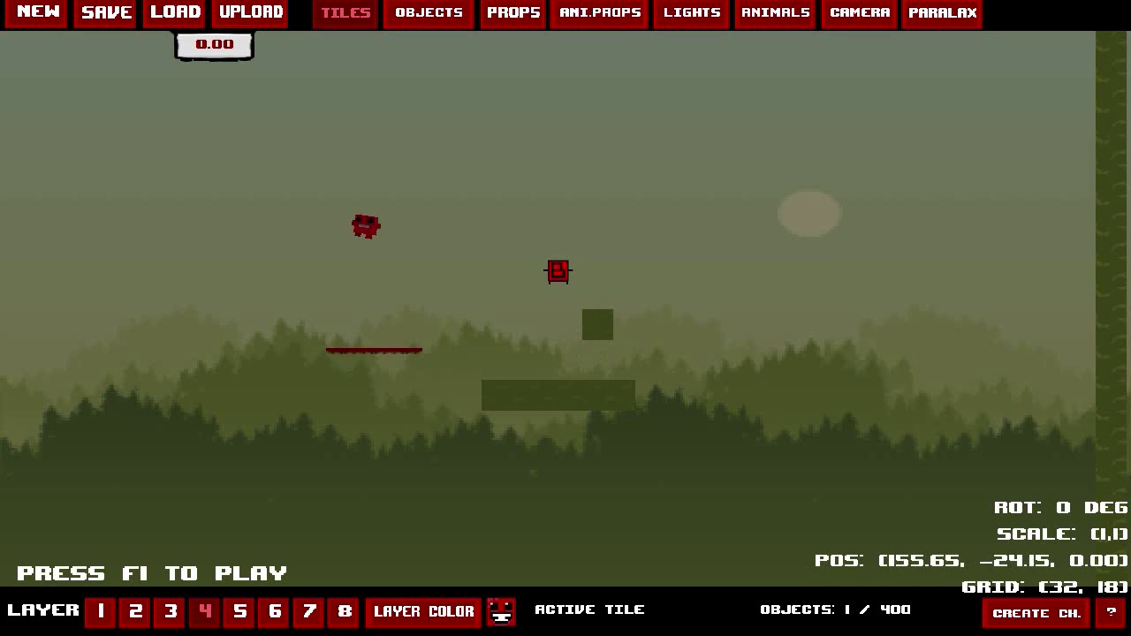
# Play-test the spawn at the moved start point above the tile row and return to edit mode
pyautogui.press('F1')
pyautogui.press('F1')
pyautogui.press('F1')
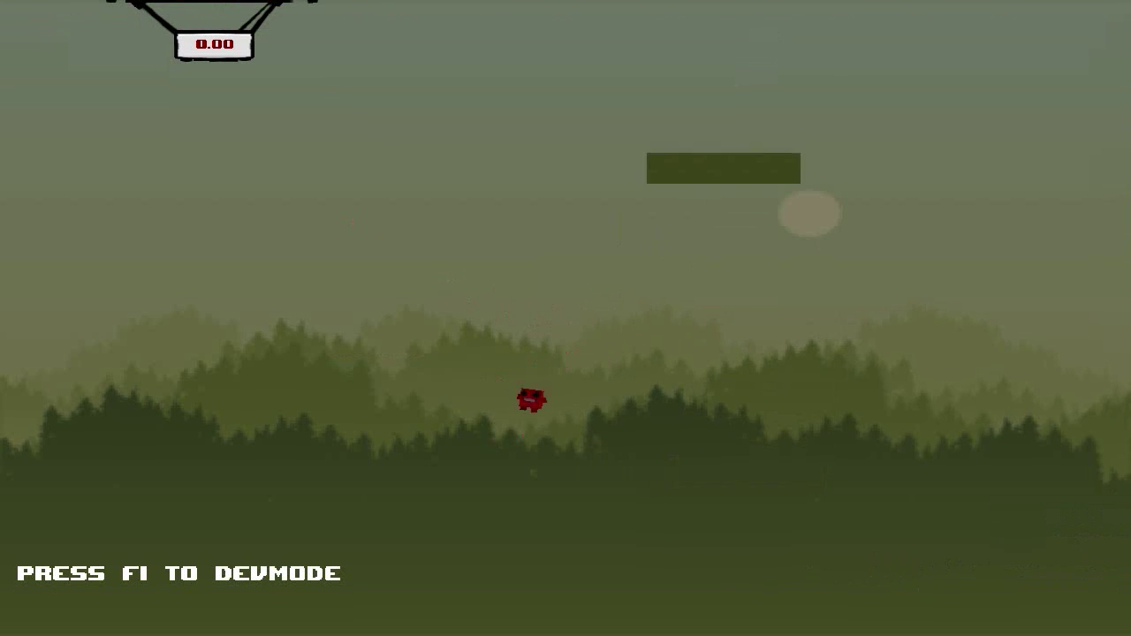
pyautogui.press('F1')
pyautogui.press('F1')
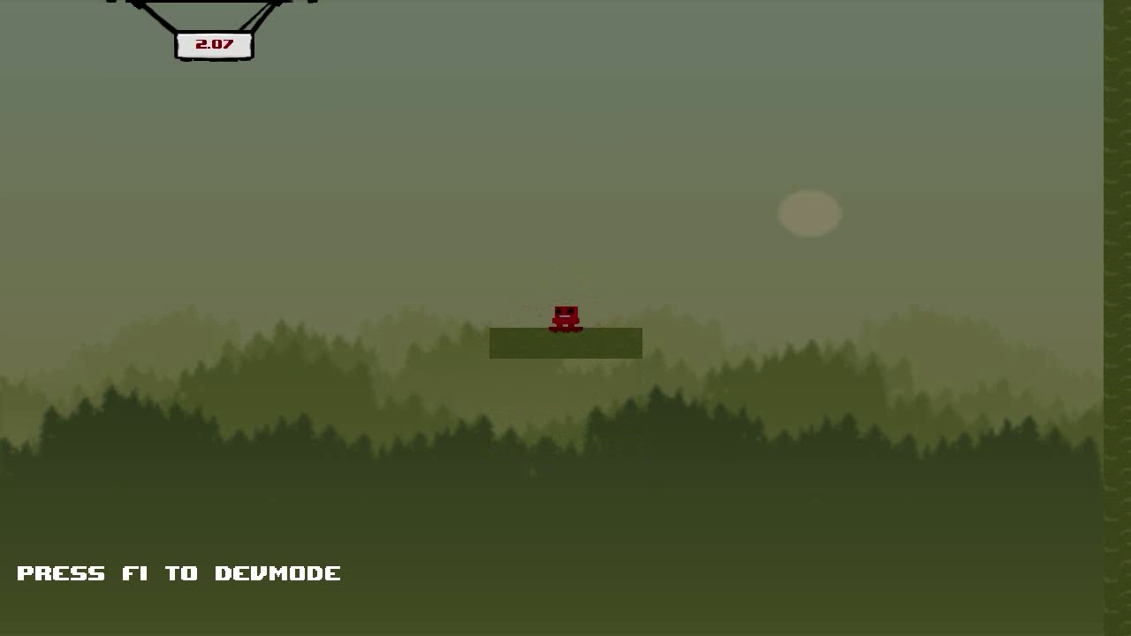
pyautogui.press('F1')
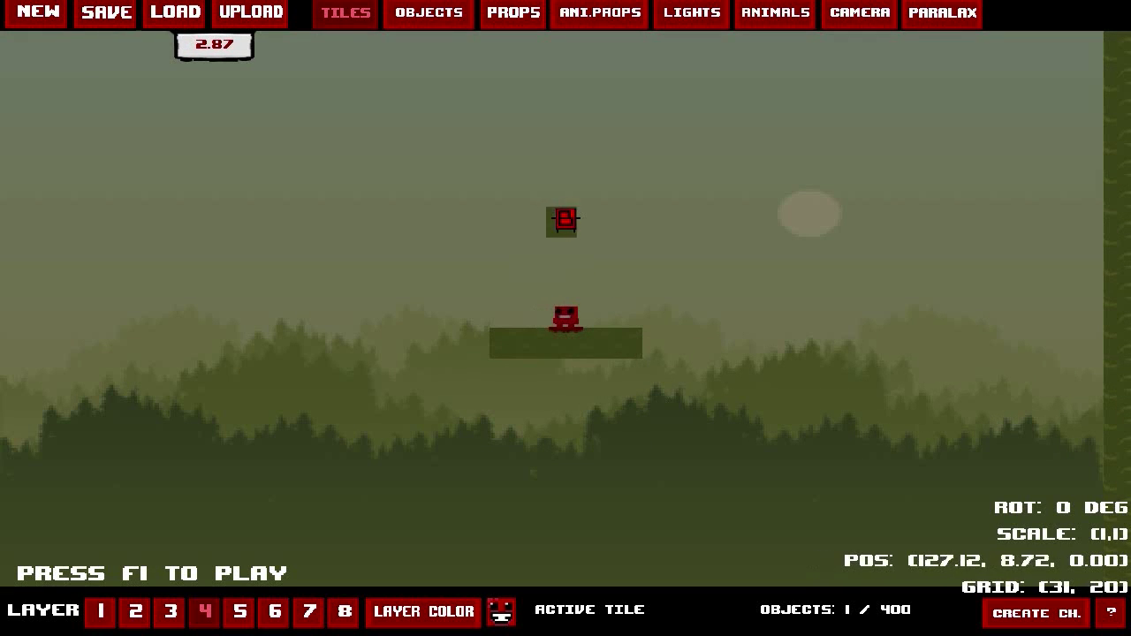
# Run one more short play-test and erase the five-tile row below the start point
pyautogui.press('F1')
pyautogui.press('F1')
pyautogui.moveTo(504, 425); pyautogui.dragTo(625, 426, button='right')
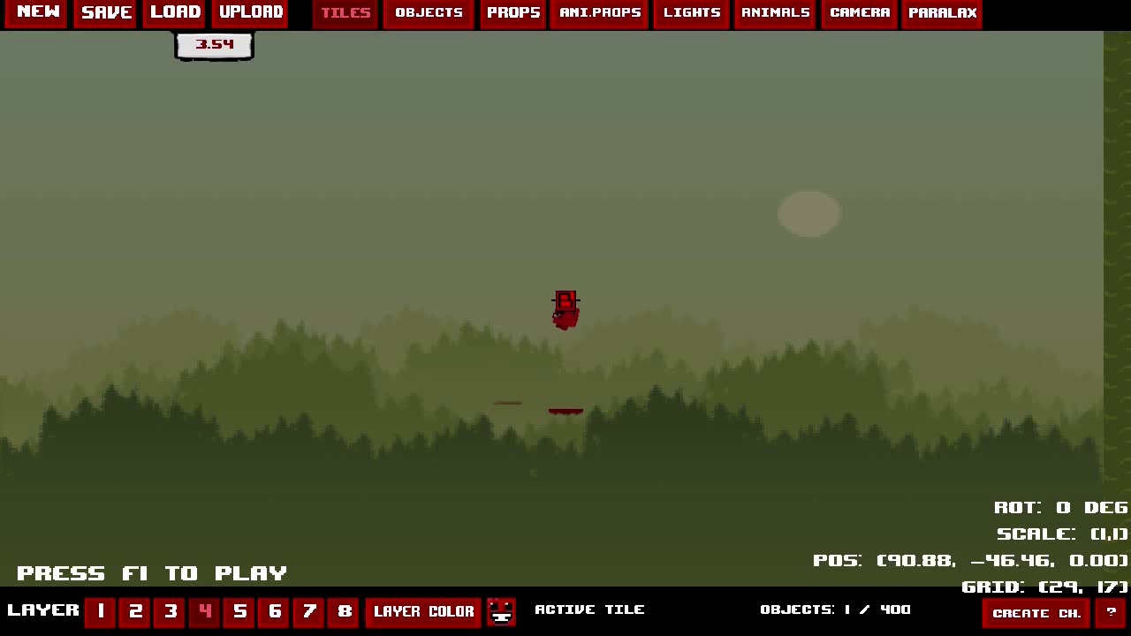
# Cycle through the tile types to the sloped stone tiles and build a diamond from them below the start point
pyautogui.click(489, 404)
pyautogui.scroll(-2, 489, 404)
pyautogui.scroll(-2, 489, 403)
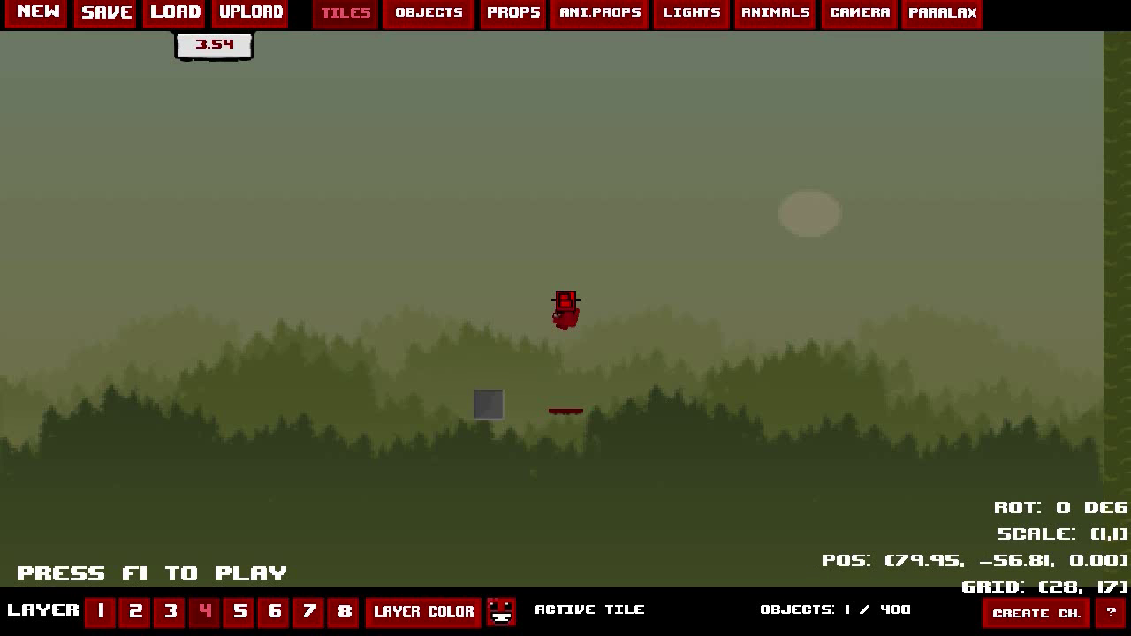
pyautogui.scroll(-3, 488, 410)
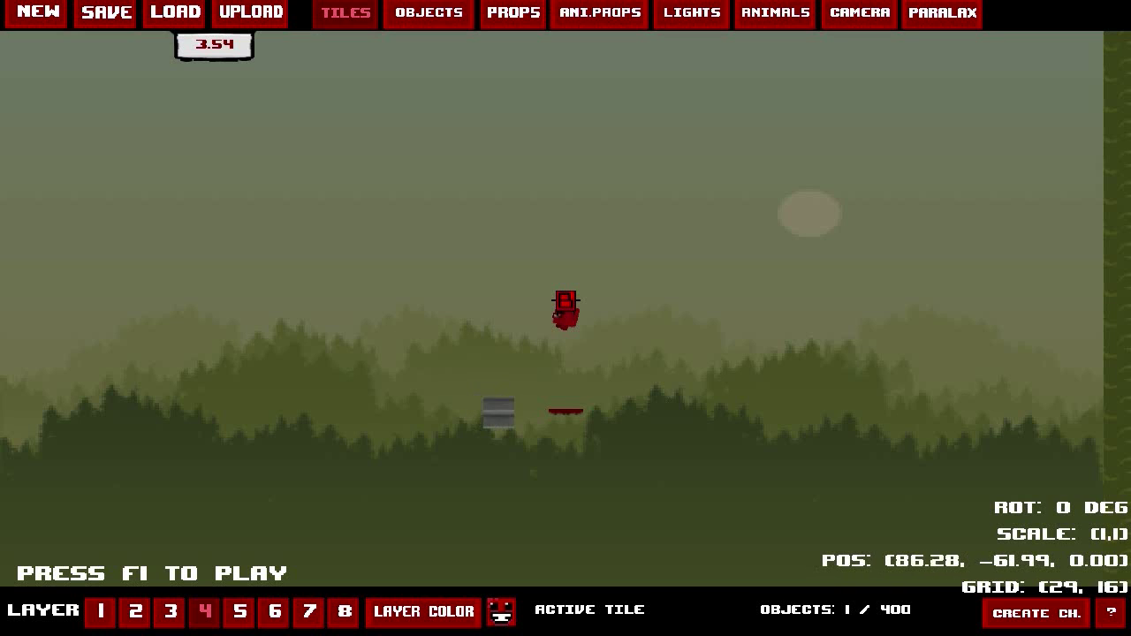
pyautogui.scroll(-1, 548, 393)
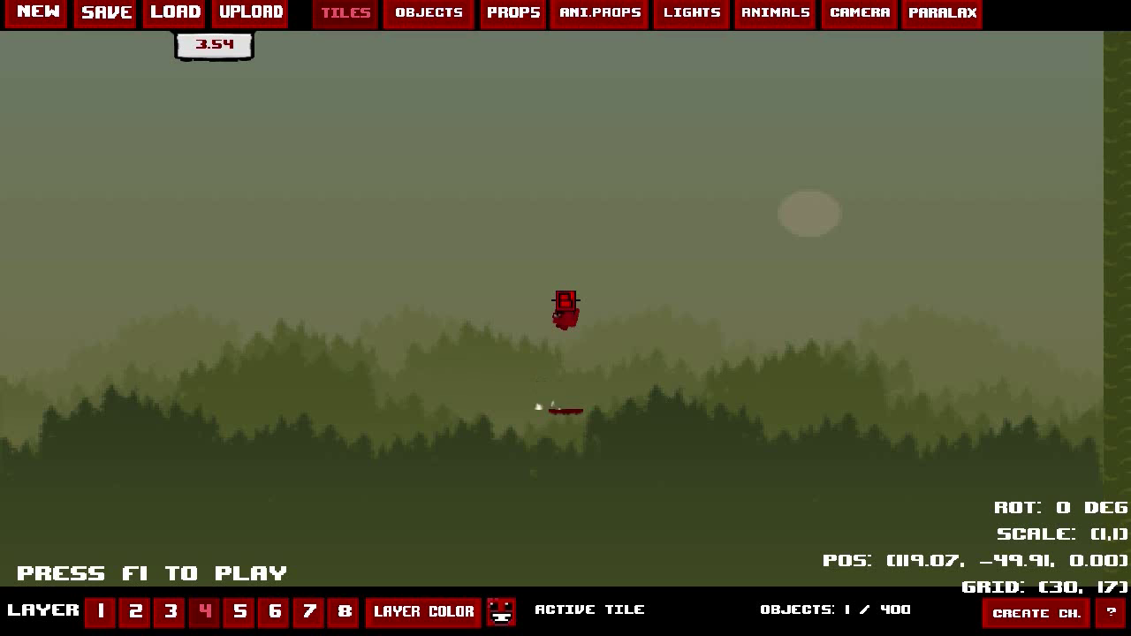
pyautogui.scroll(-3, 549, 394)
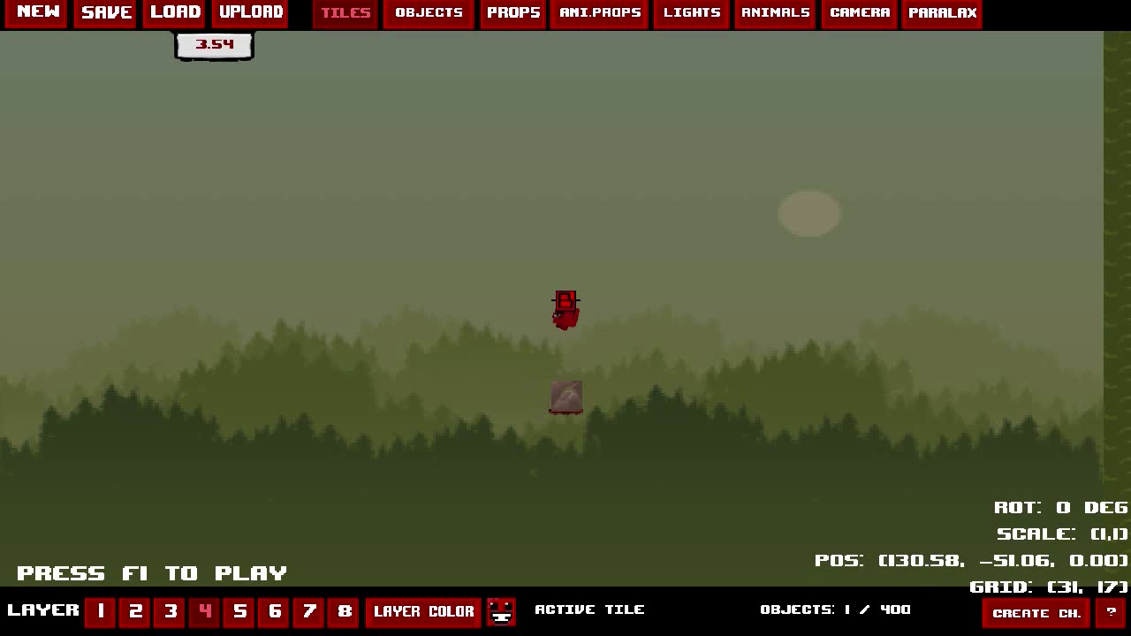
pyautogui.scroll(-1, 566, 398)
pyautogui.scroll(-2, 564, 398)
pyautogui.scroll(-1, 561, 400)
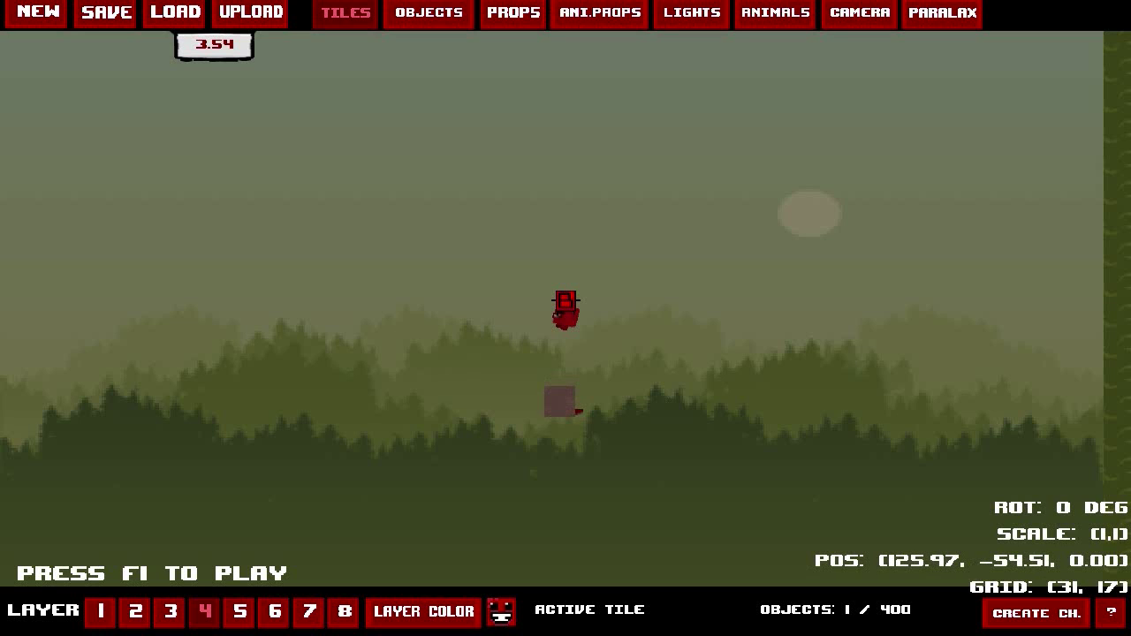
pyautogui.scroll(-2, 560, 399)
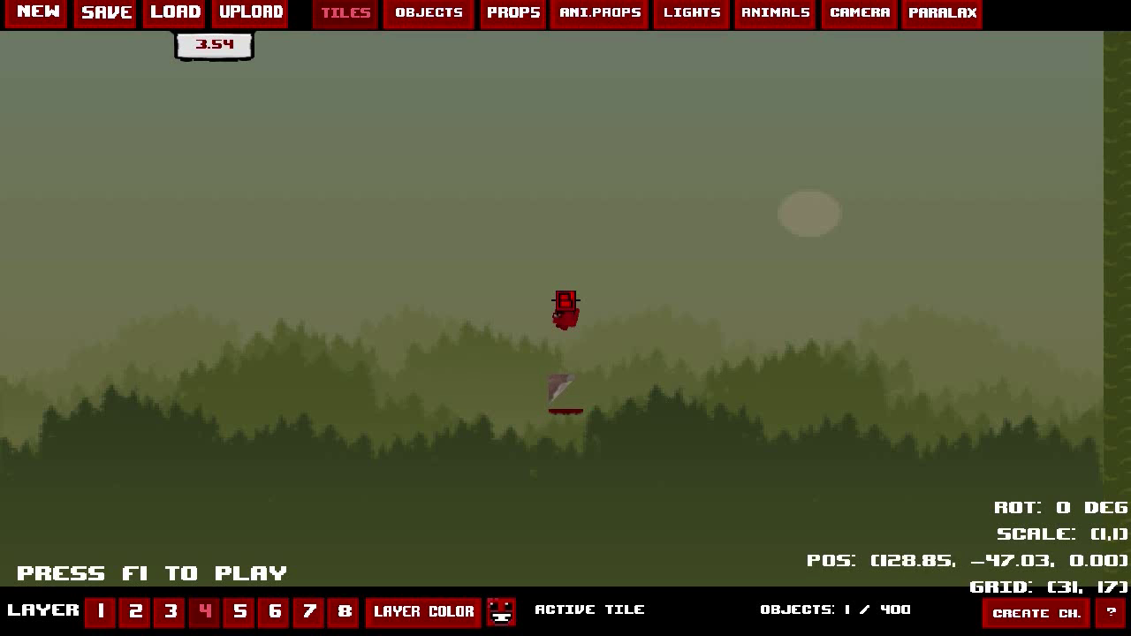
pyautogui.click(565, 393)
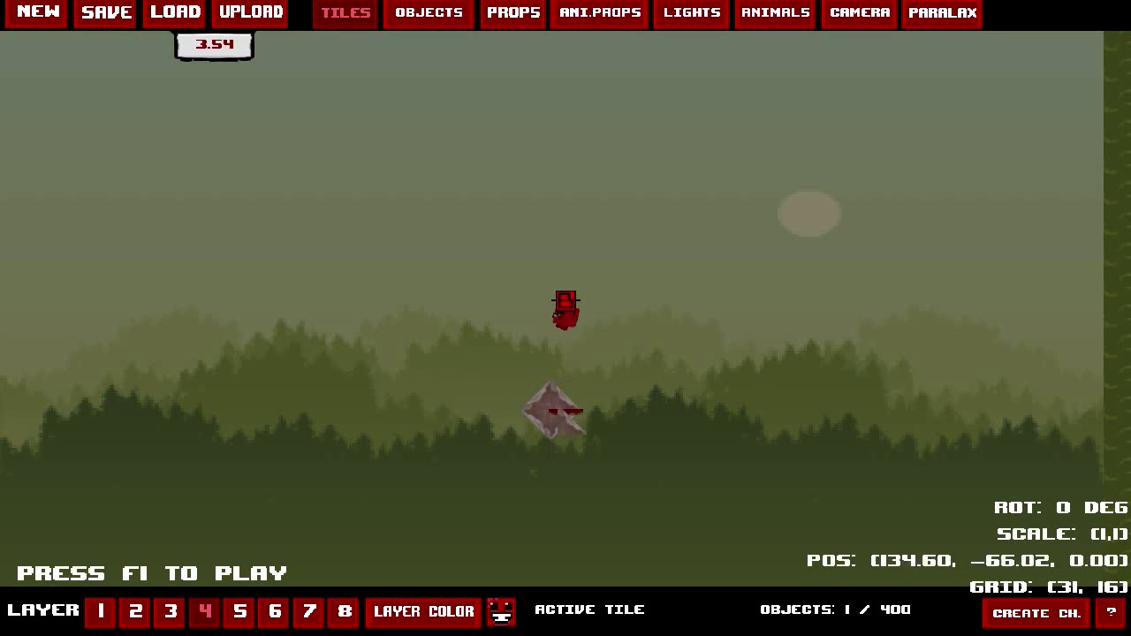
# Play-test the character's movement on the sloped diamond and return to edit mode
pyautogui.press('F1')
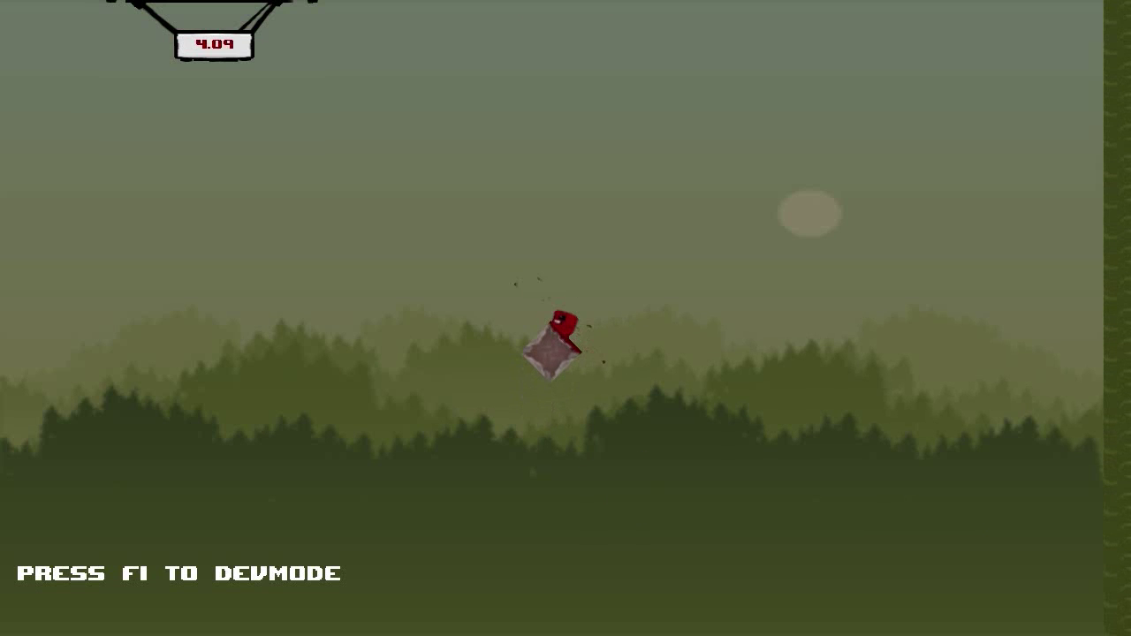
pyautogui.press('Right')
pyautogui.press('Left')
pyautogui.press('Right')
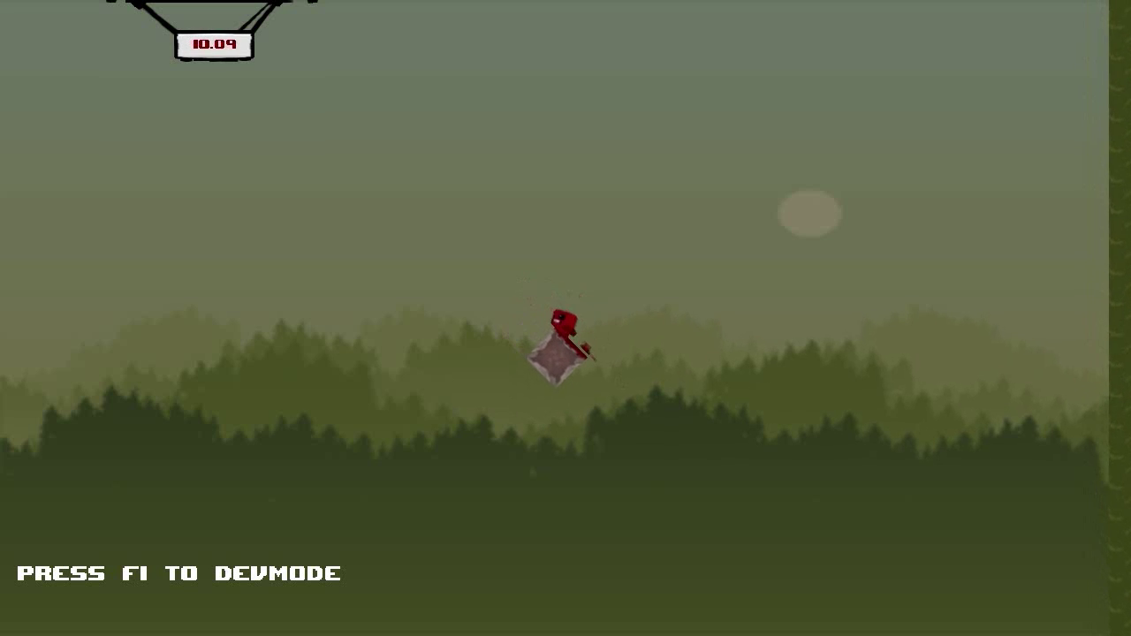
pyautogui.press('F1')
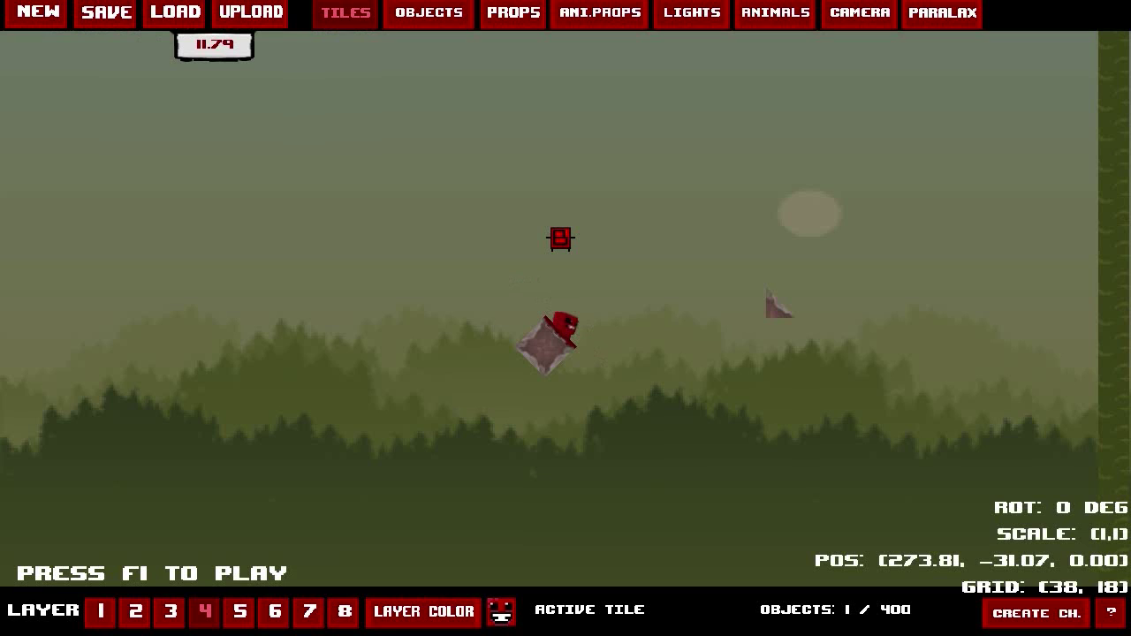
pyautogui.press('F1')
pyautogui.press('F1')
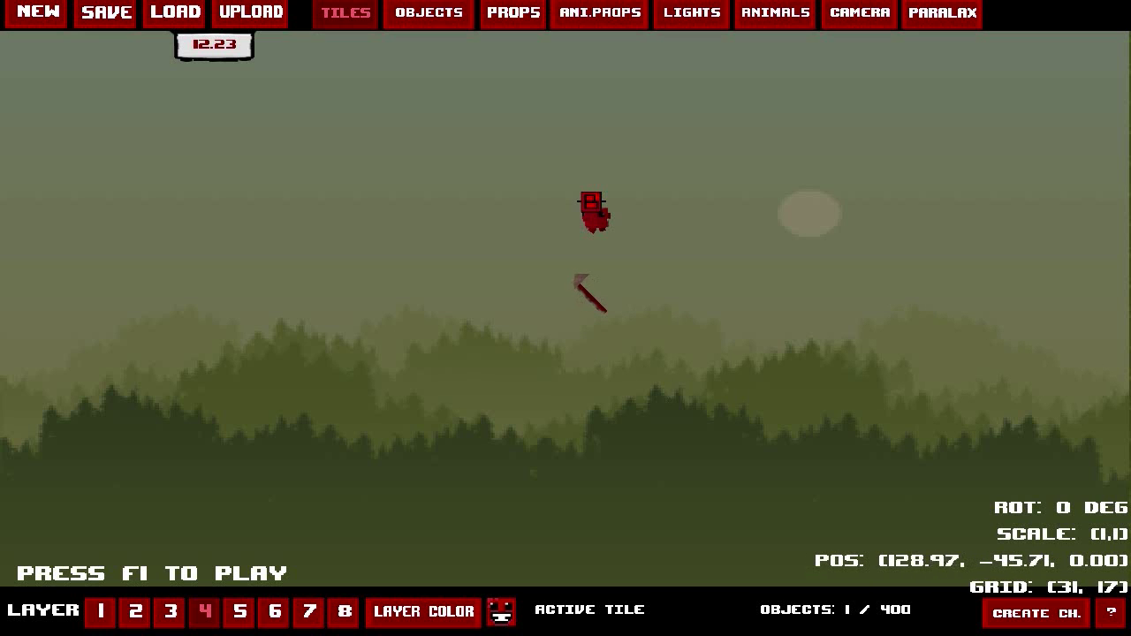
# Place three horizontal half blocks, two vertical half blocks and three small corner slopes in a row below the start point
pyautogui.moveTo(583, 288); pyautogui.dragTo(722, 296)
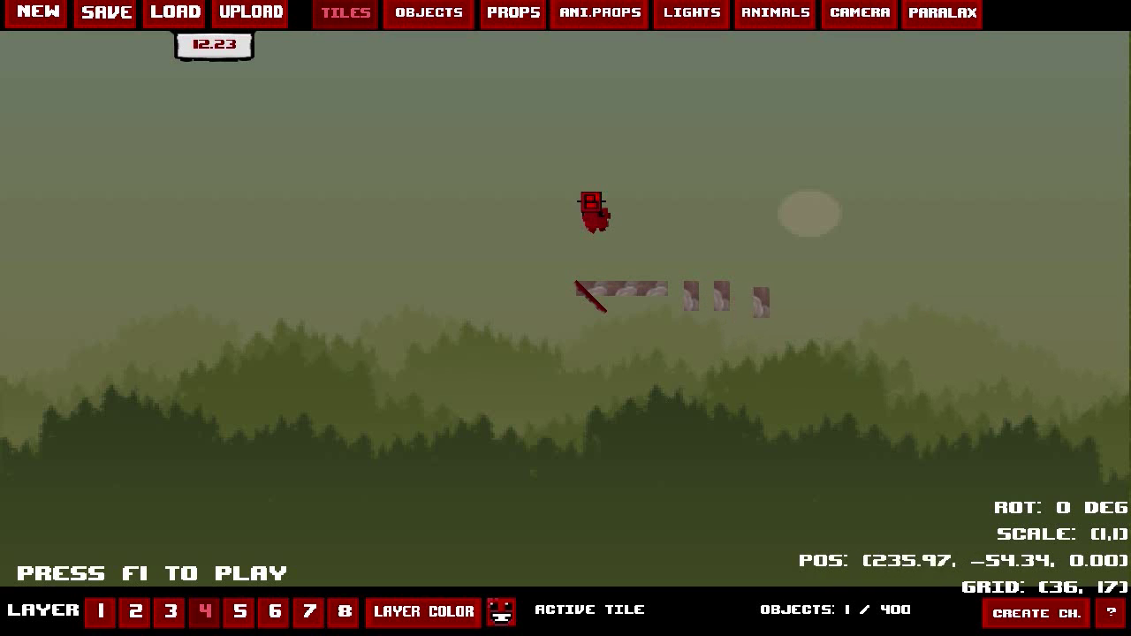
pyautogui.moveTo(765, 289)
pyautogui.mouseDown()
pyautogui.moveTo(747, 285)
pyautogui.moveTo(808, 287)
pyautogui.mouseUp()
# Play-test the level by running across the half blocks and small corner slopes
pyautogui.press('F1')
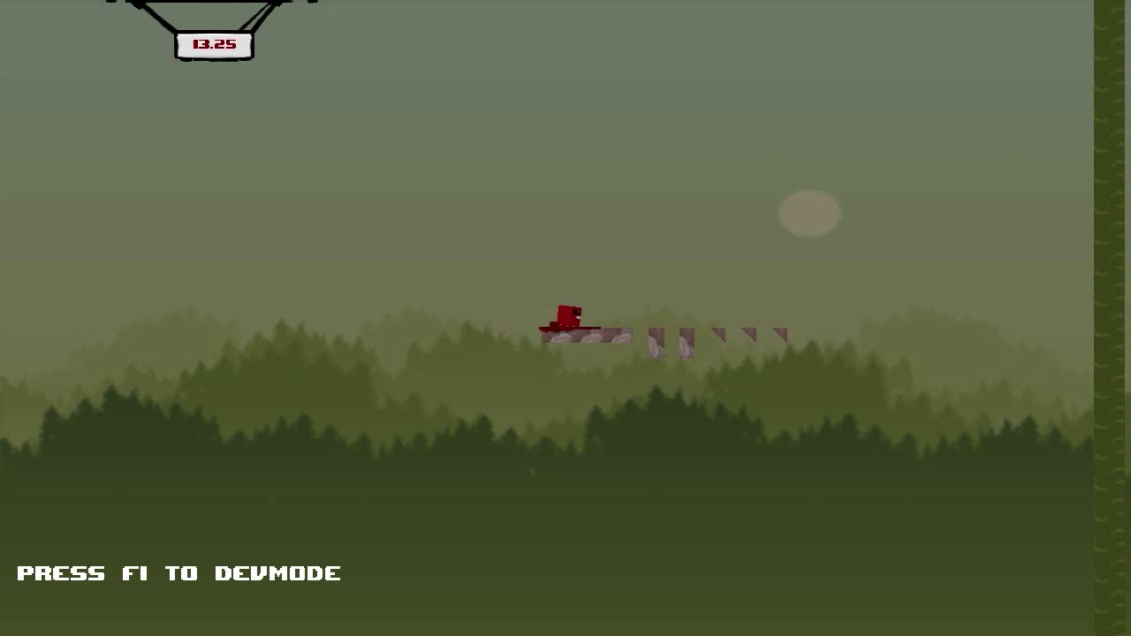
pyautogui.press('Right')
pyautogui.press('Left')
pyautogui.press('Right')
pyautogui.press('Right')
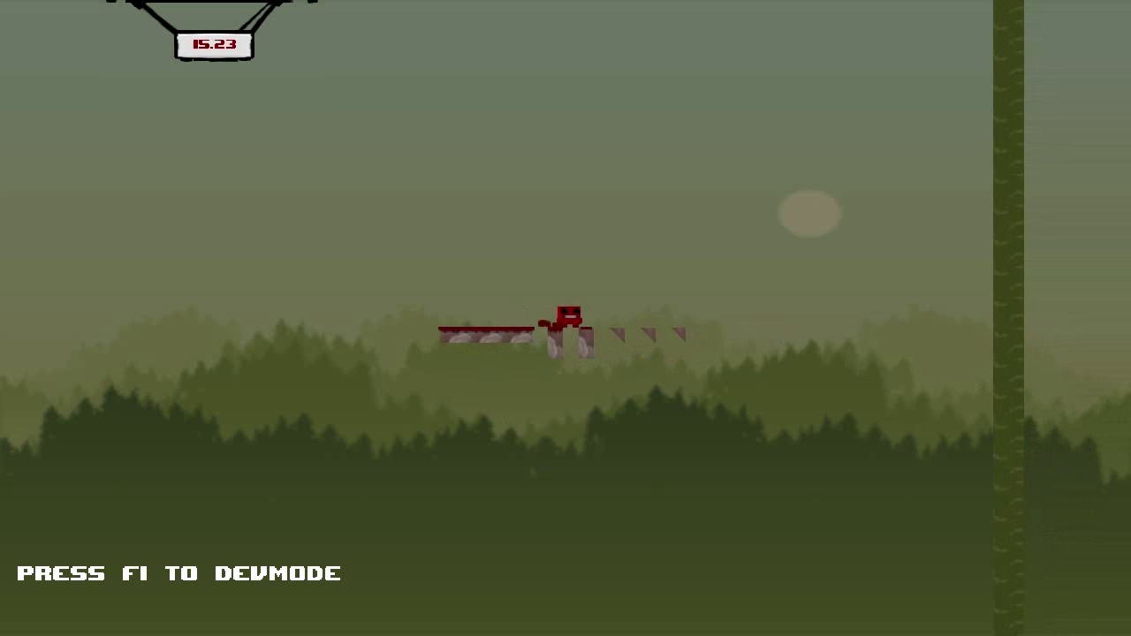
pyautogui.press('Left')
pyautogui.press('Right')
pyautogui.press('Right')
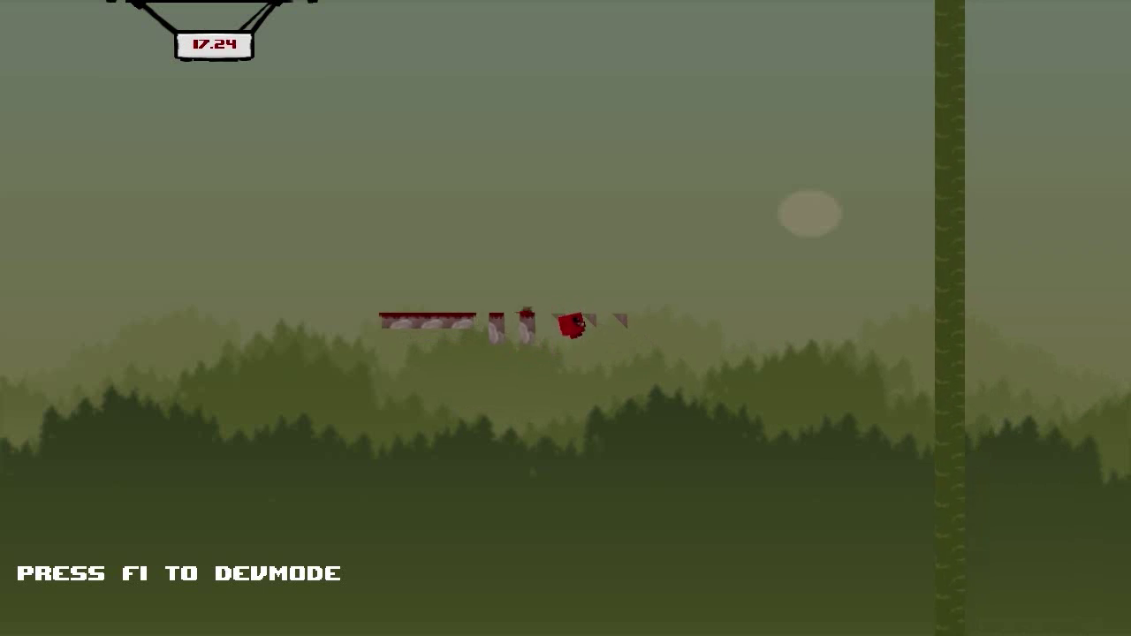
pyautogui.press('Left')
pyautogui.press('Right')
# Jump from the level floor, wall-jump up the right boundary wall and get back onto the half blocks
pyautogui.press('space')
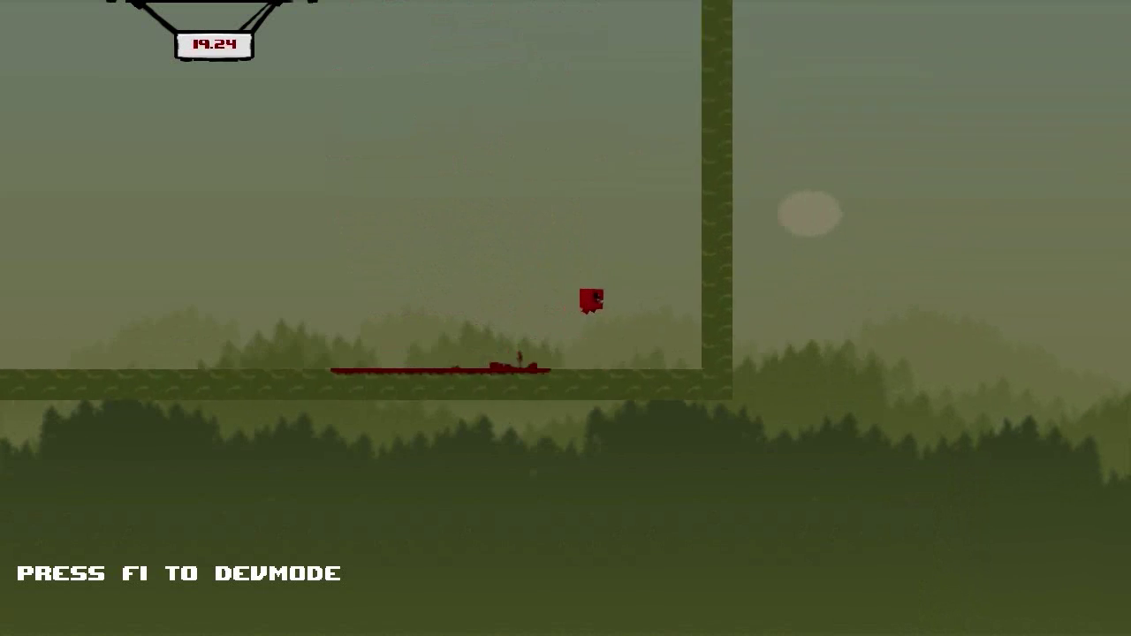
pyautogui.press('space')
pyautogui.press('space')
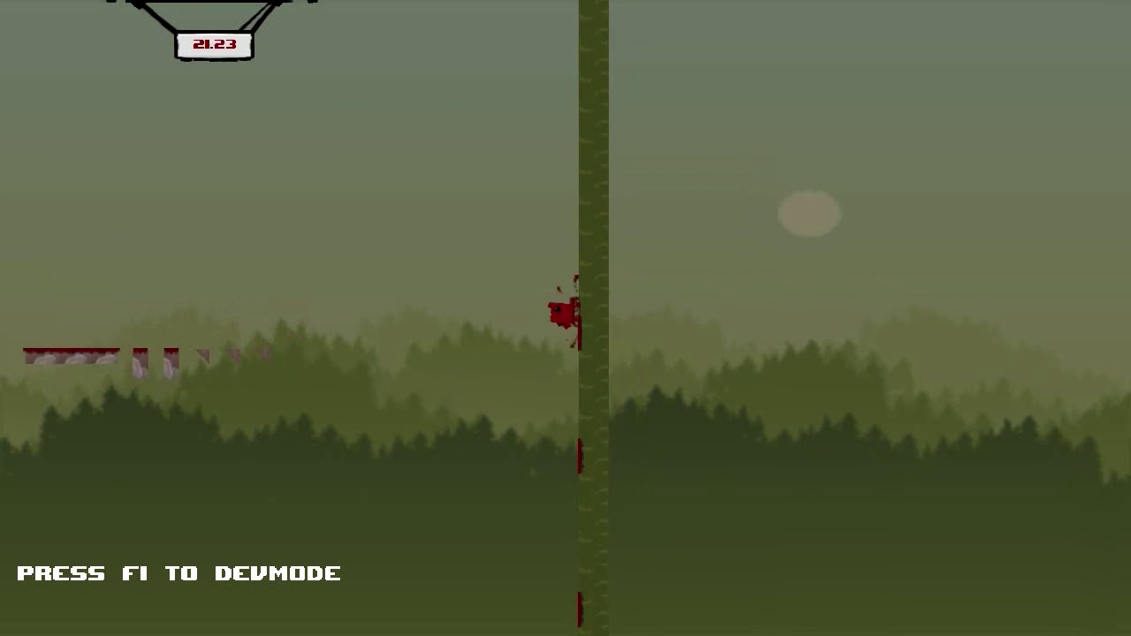
pyautogui.press('Left')
pyautogui.press('Right')
pyautogui.press('space')
pyautogui.press('space')
pyautogui.press('space')
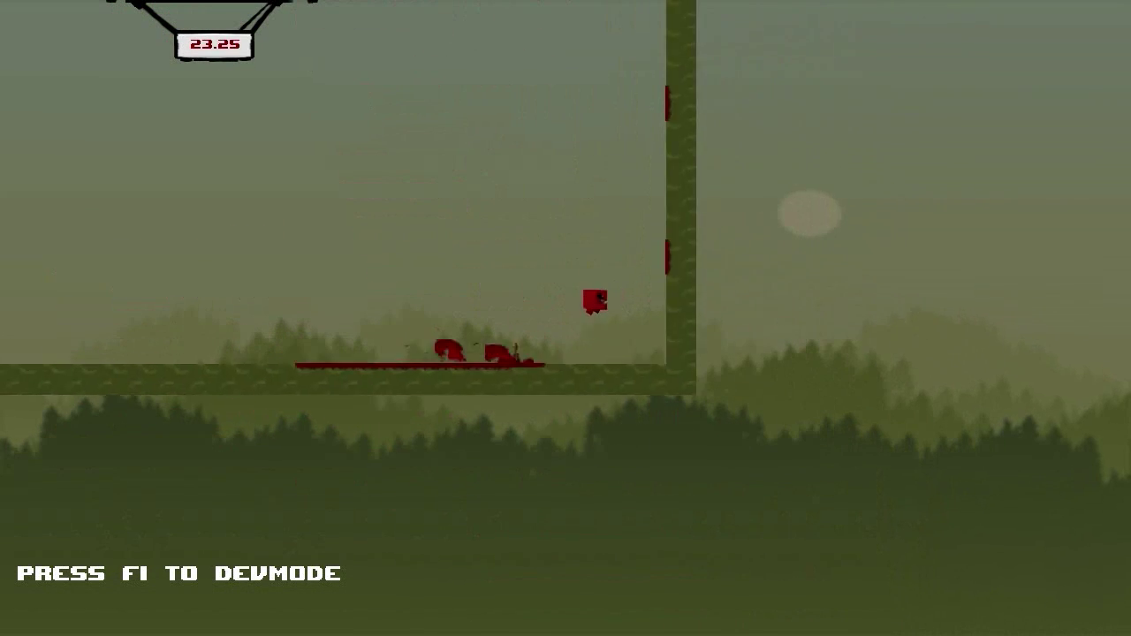
pyautogui.press('space')
pyautogui.press('space')
pyautogui.press('Left')
pyautogui.press('Right')
pyautogui.press('Right')
pyautogui.press('space')
pyautogui.press('space')
pyautogui.press('Left')
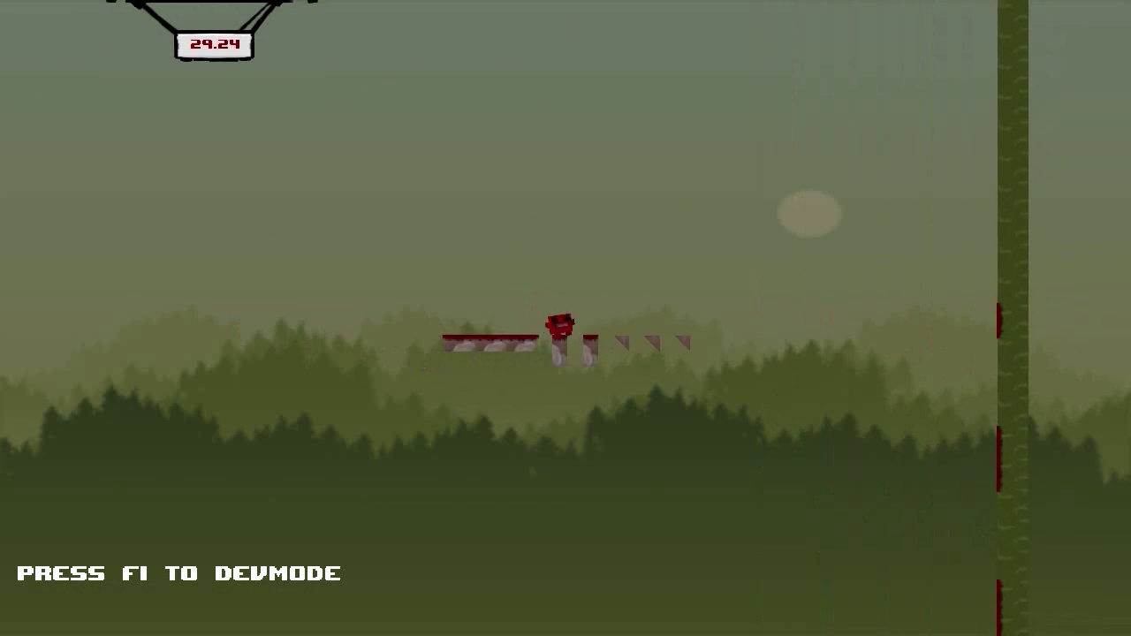